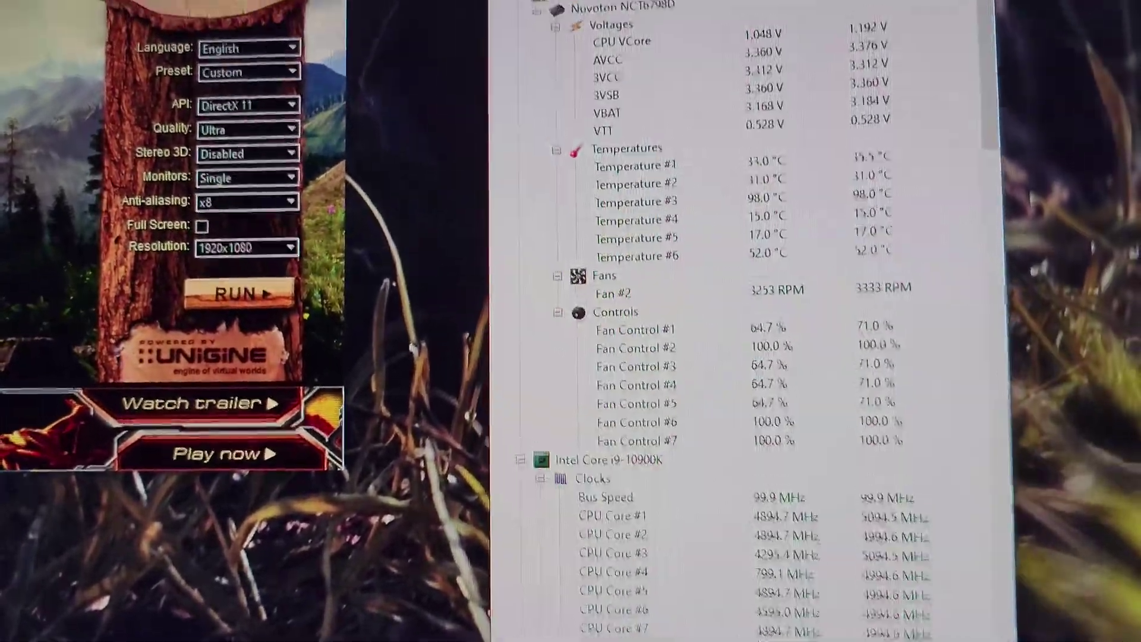
{"action": "scroll", "coordinate": [725, 189], "scroll_direction": "down", "scroll_amount": 3}
{"action": "scroll", "coordinate": [624, 381], "scroll_direction": "down", "scroll_amount": 4}
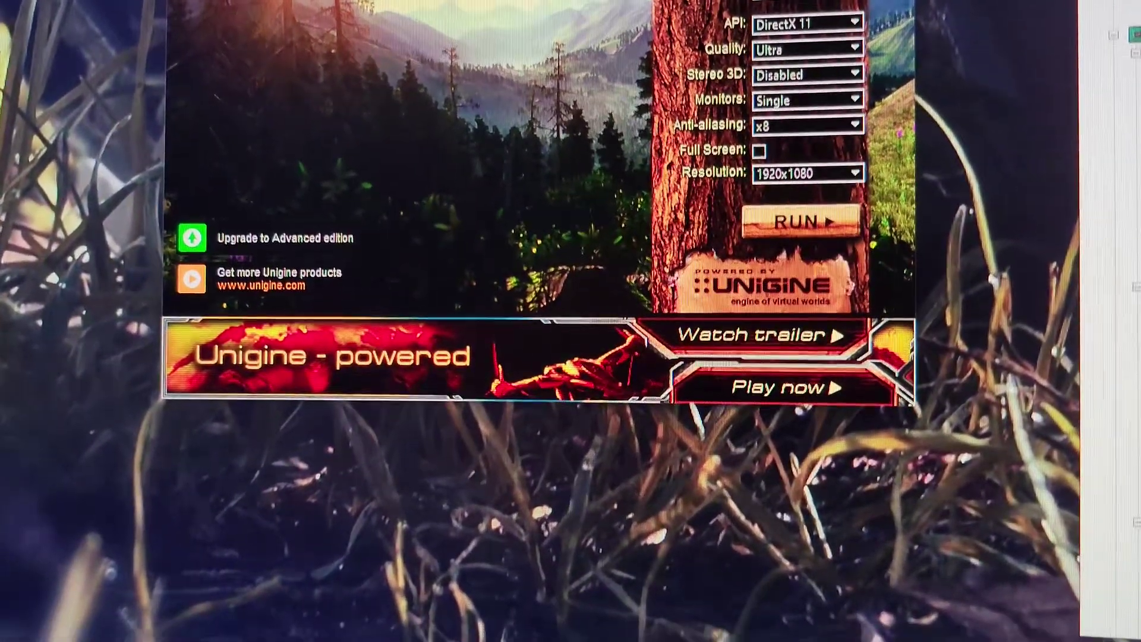
- Launch the Unigine Valley benchmark at Ultra quality and 1920x1080
{"action": "left_click", "coordinate": [800, 221]}
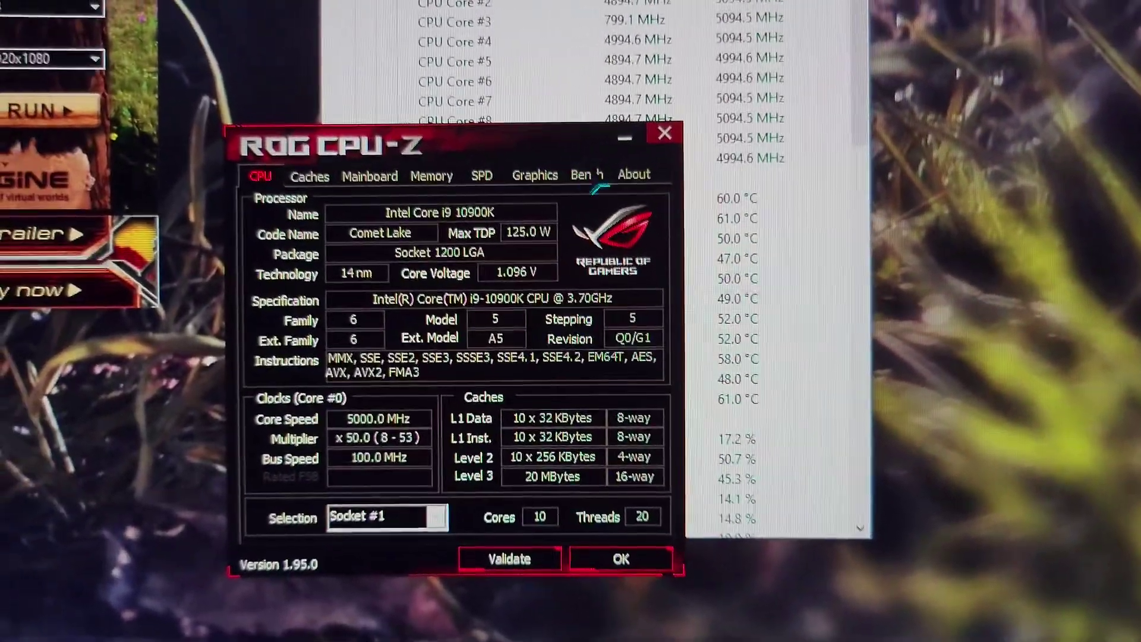
- Run CPU-Z's multi-thread Stress CPU test from the Bench page while watching HWMonitor temperatures
{"action": "left_click", "coordinate": [571, 169]}
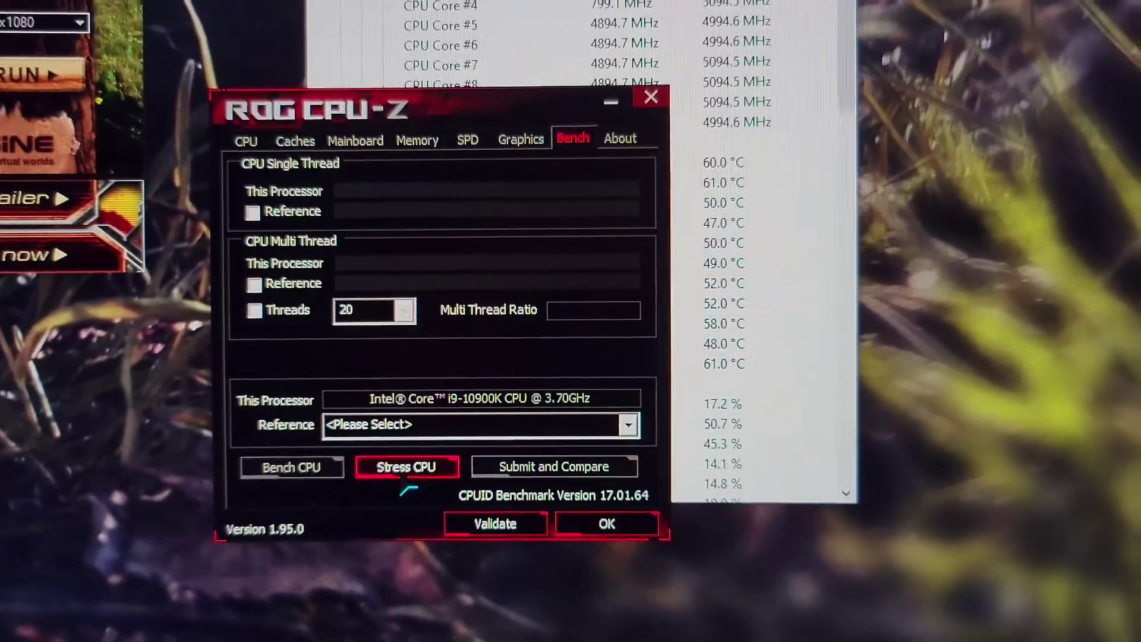
{"action": "left_click", "coordinate": [416, 462]}
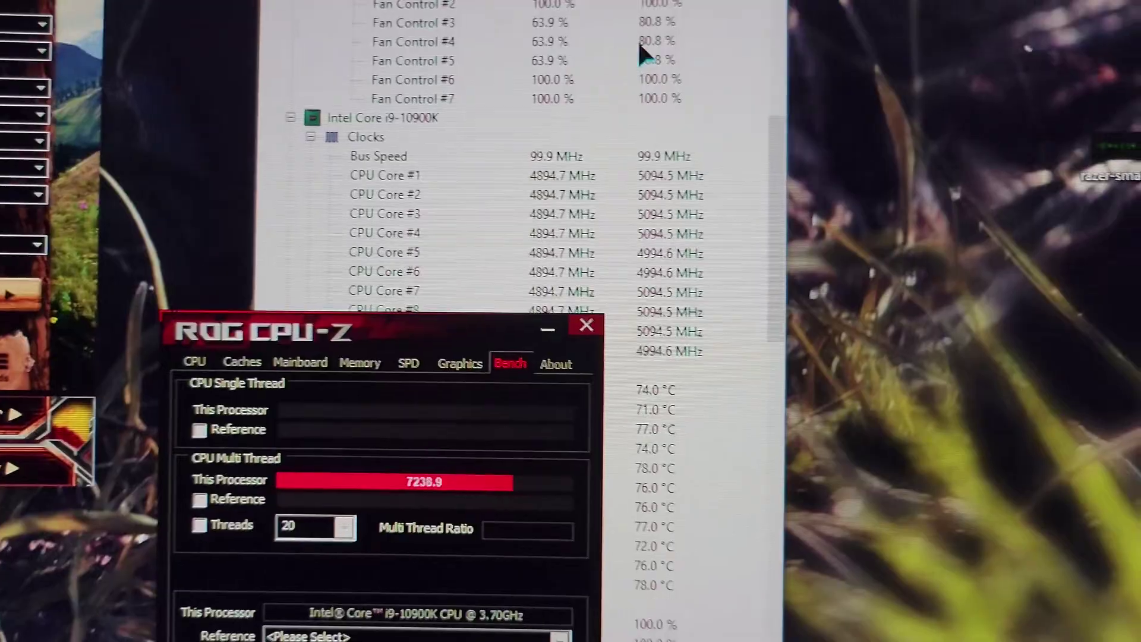
{"action": "left_click", "coordinate": [643, 63]}
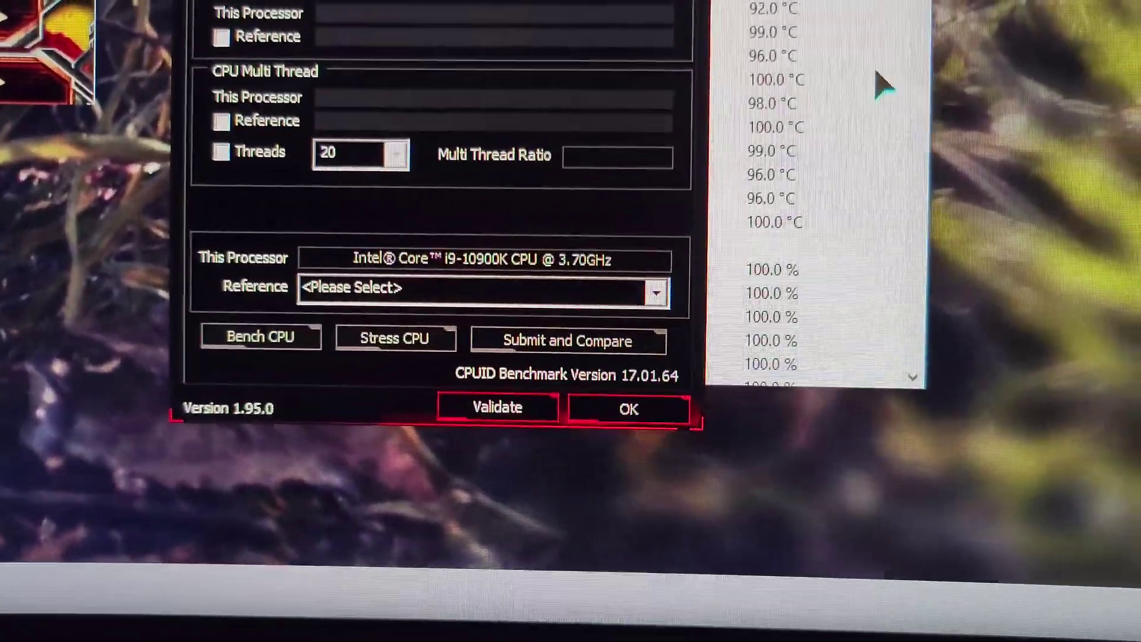
{"action": "left_click", "coordinate": [891, 103]}
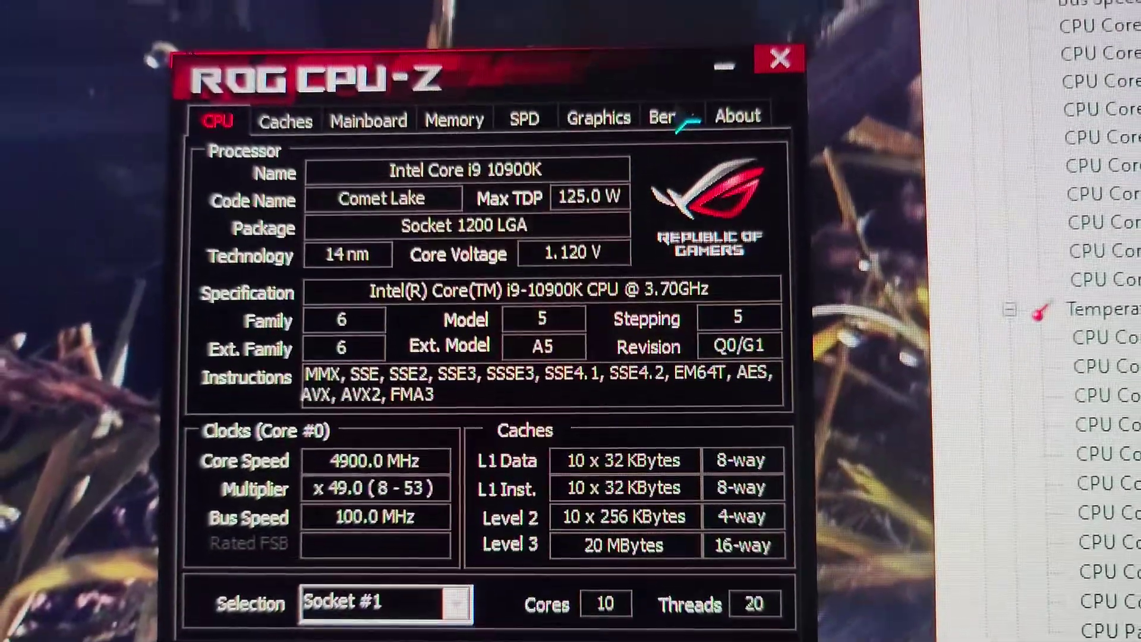
- Start a second multi-thread Stress CPU run from CPU-Z's Bench page
{"action": "left_click", "coordinate": [670, 59]}
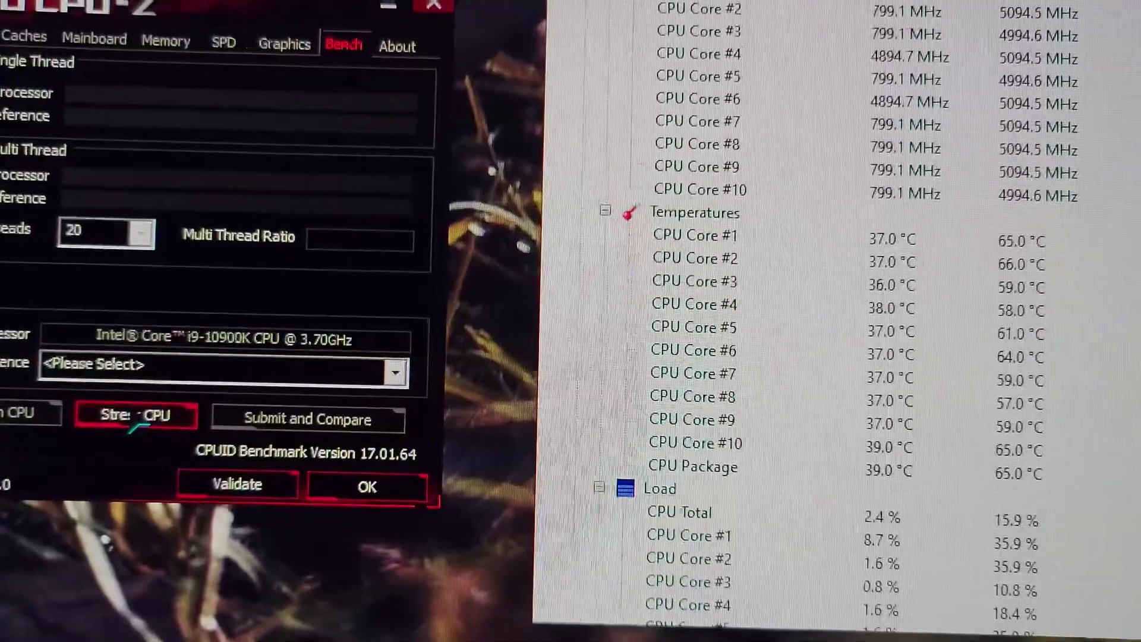
{"action": "left_click", "coordinate": [137, 418]}
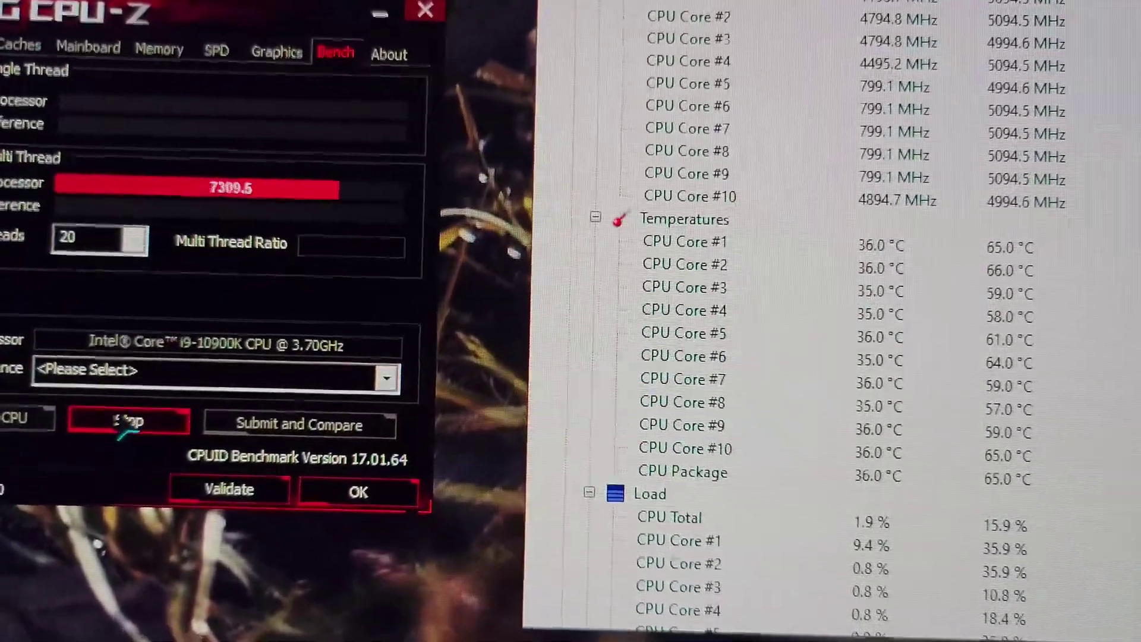